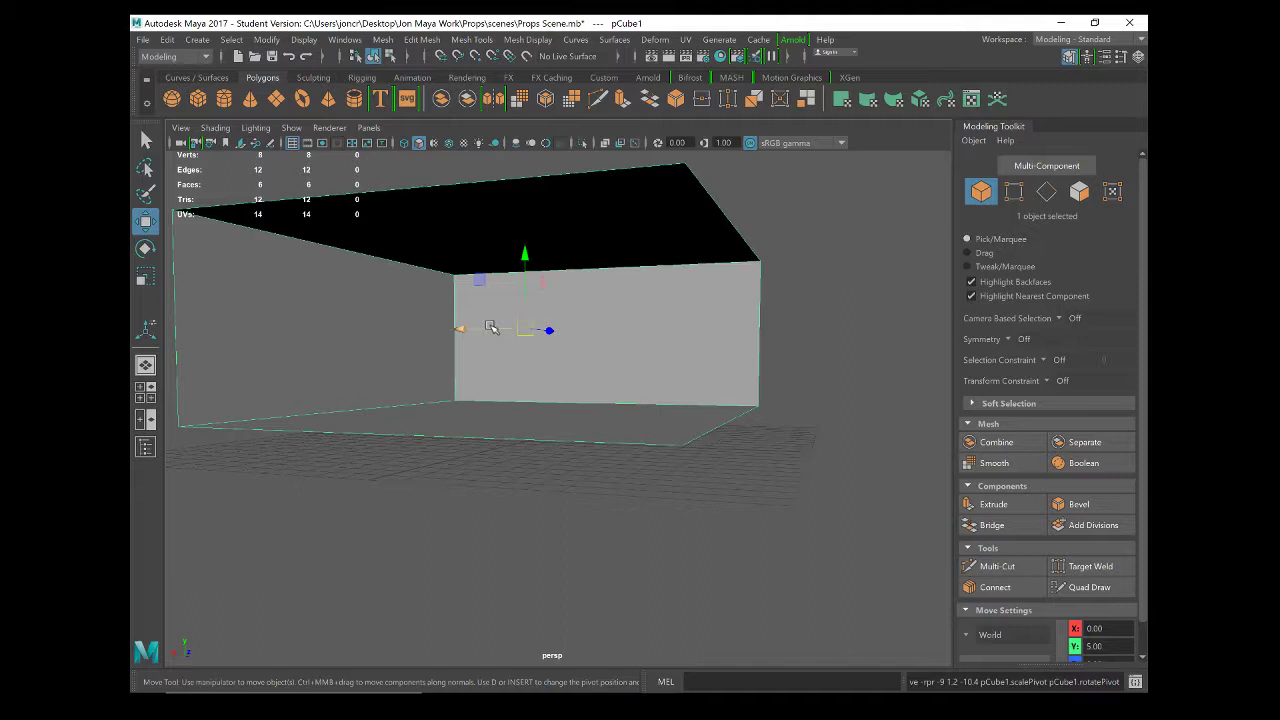
# - Nudge the box slightly along X to about 0.42
pyautogui.keyDown('alt'); pyautogui.moveTo(543, 223); pyautogui.dragTo(566, 360); pyautogui.keyUp('alt')
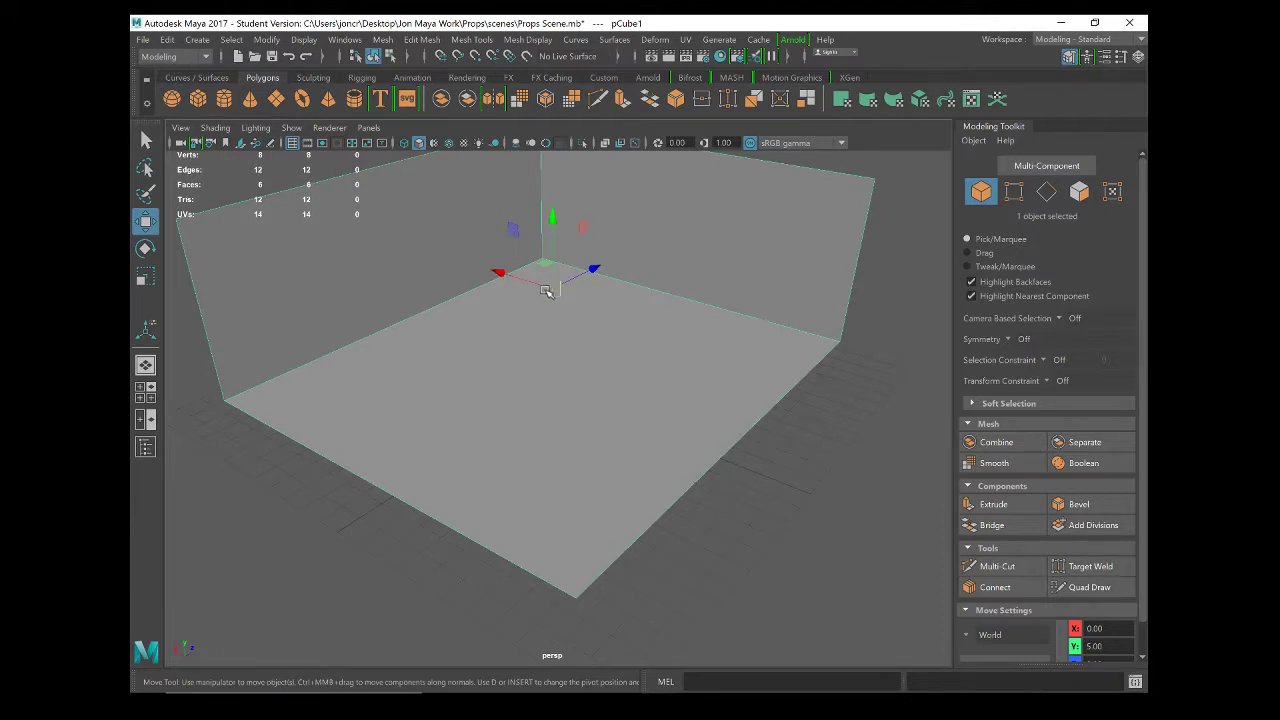
pyautogui.moveTo(545, 290)
pyautogui.mouseDown()
pyautogui.moveTo(583, 283)
pyautogui.moveTo(565, 289)
pyautogui.mouseUp()
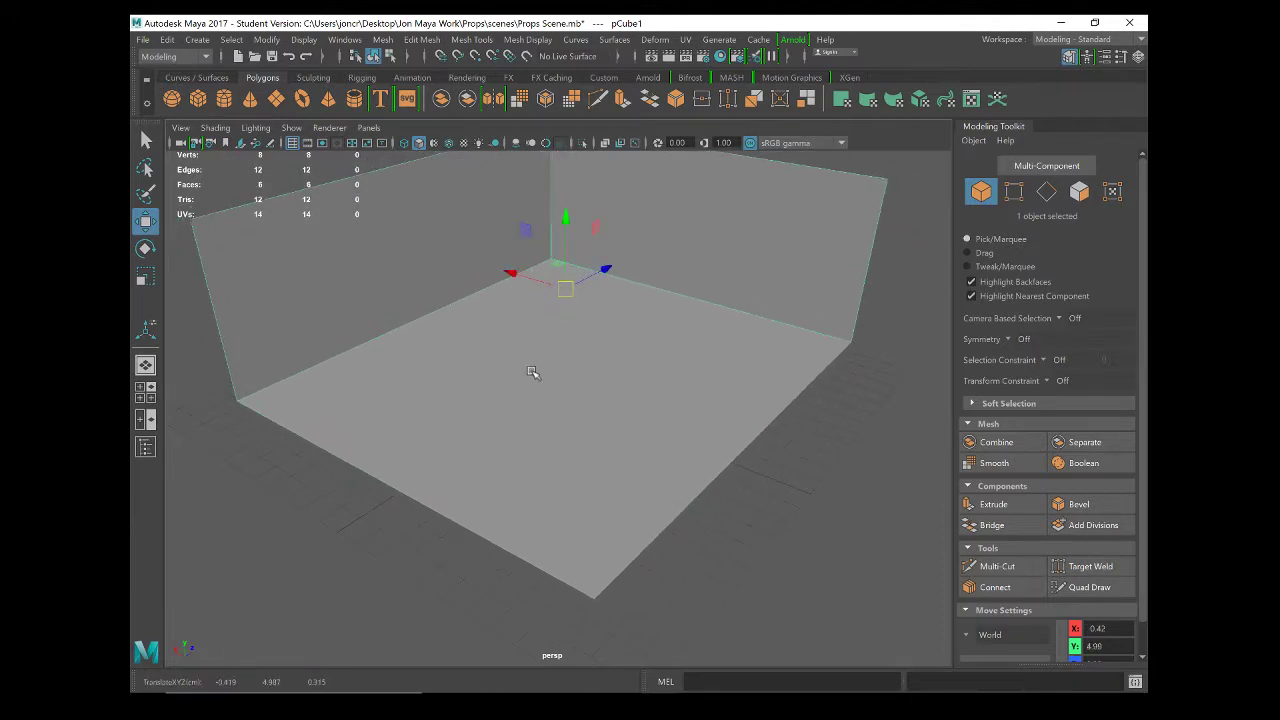
pyautogui.scroll(-4, 546, 389)
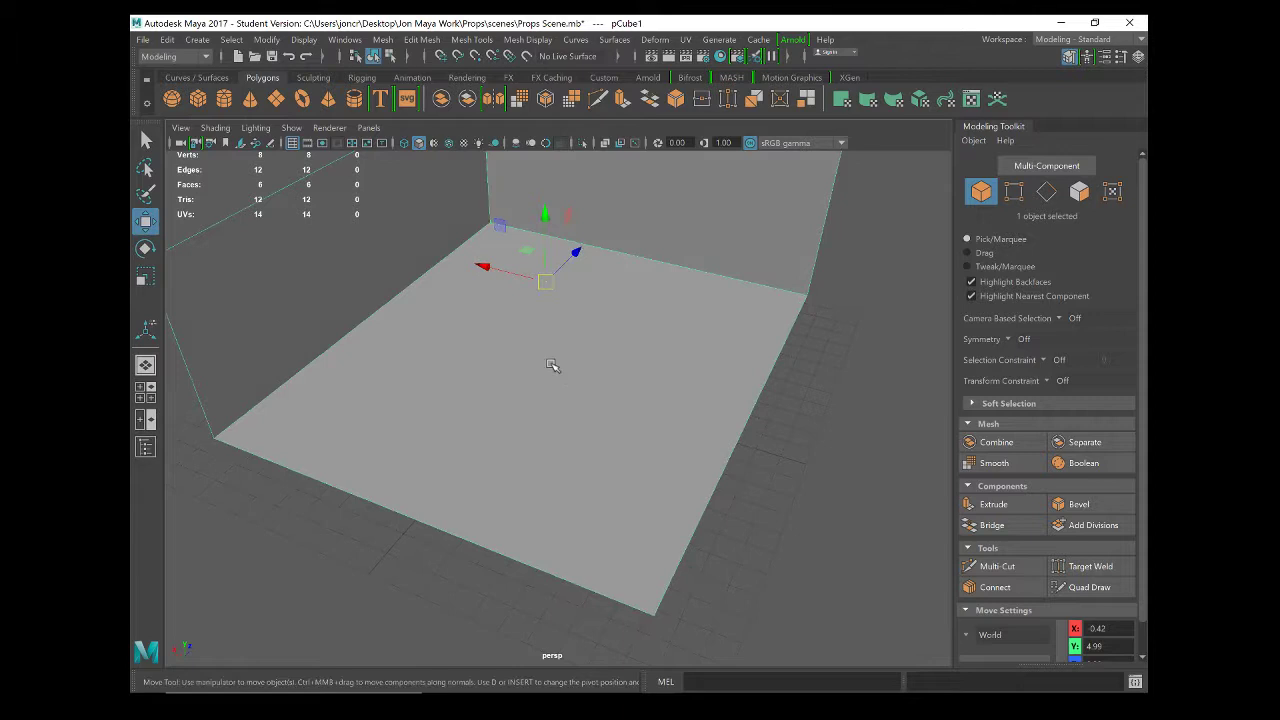
pyautogui.scroll(-2, 554, 363)
pyautogui.scroll(-2, 541, 364)
# - Scale the box up uniformly by about 4%, continuing past the student-version save warning
pyautogui.press('e')
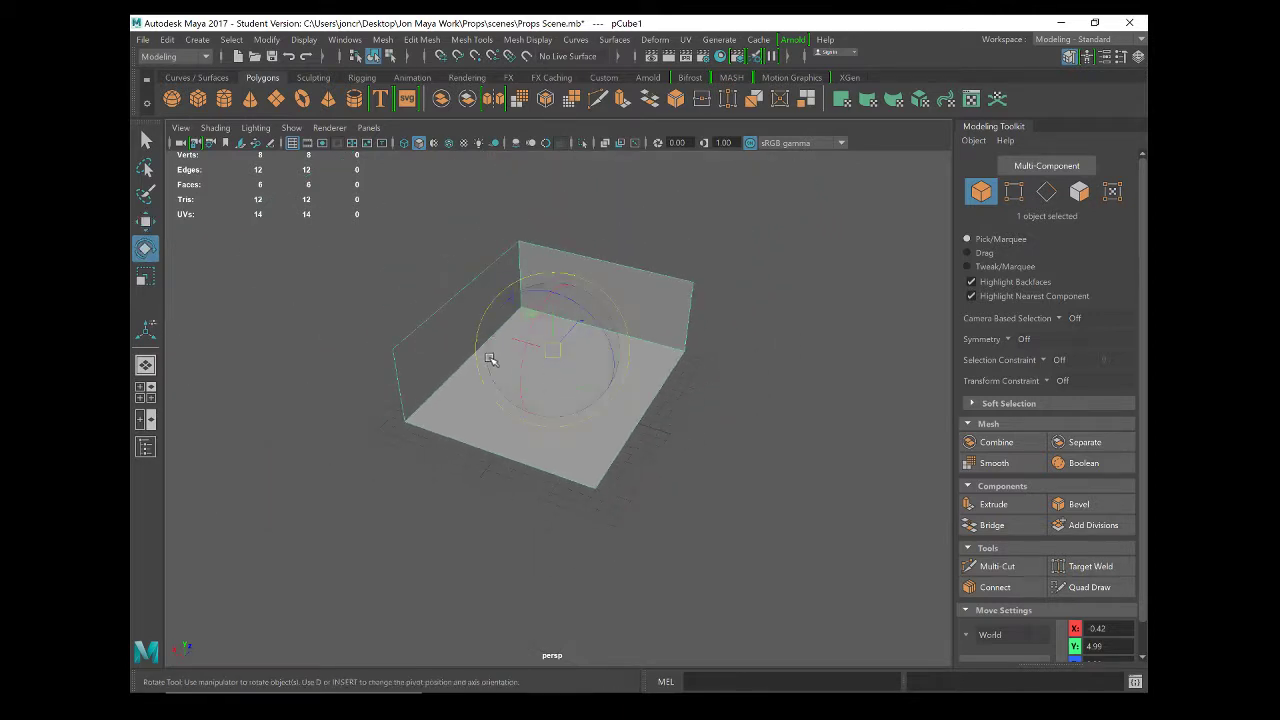
pyautogui.press('r')
pyautogui.keyDown('alt'); pyautogui.moveTo(604, 480); pyautogui.dragTo(585, 423); pyautogui.keyUp('alt')
pyautogui.press('q')
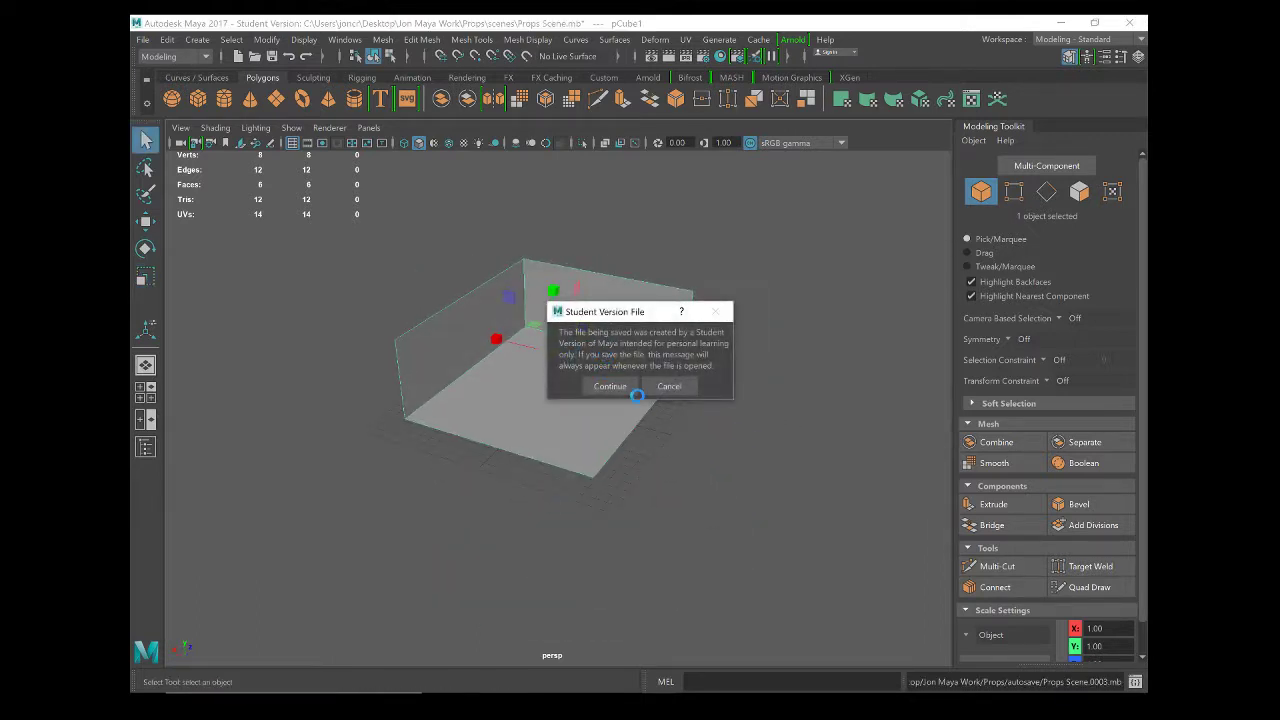
pyautogui.click(610, 387)
pyautogui.press('r')
pyautogui.moveTo(555, 352); pyautogui.dragTo(558, 381)
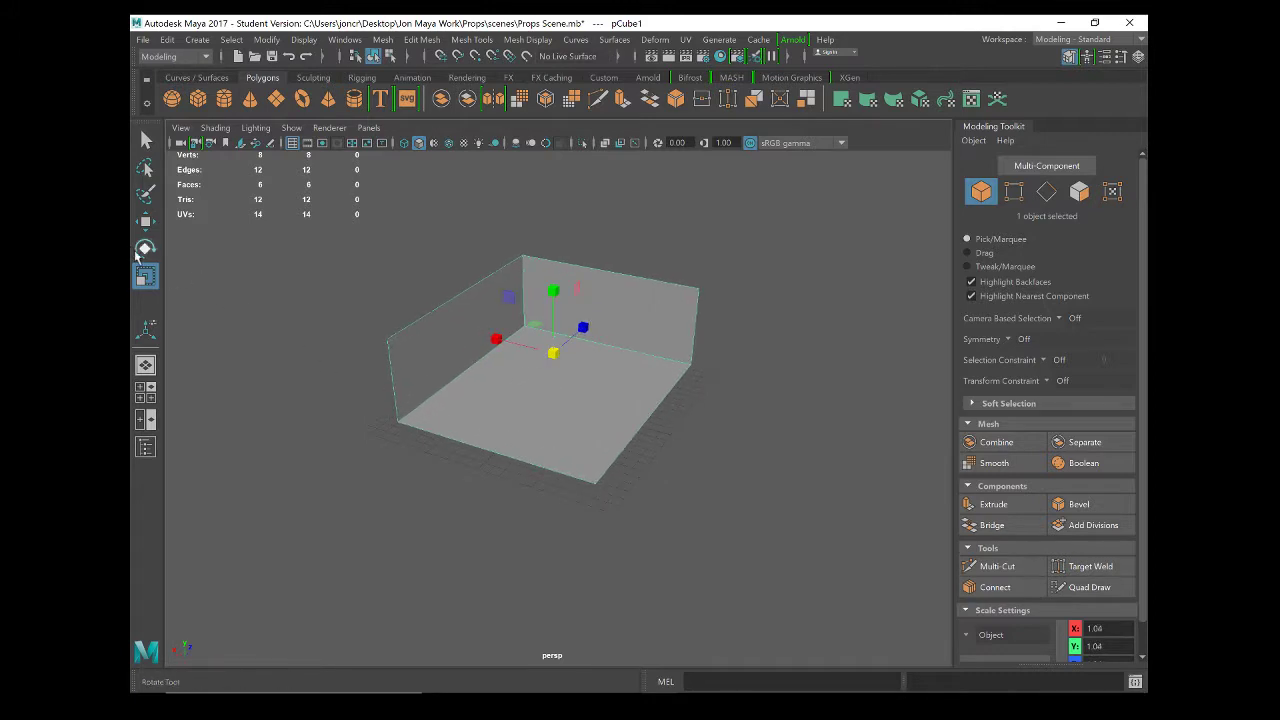
pyautogui.click(145, 248)
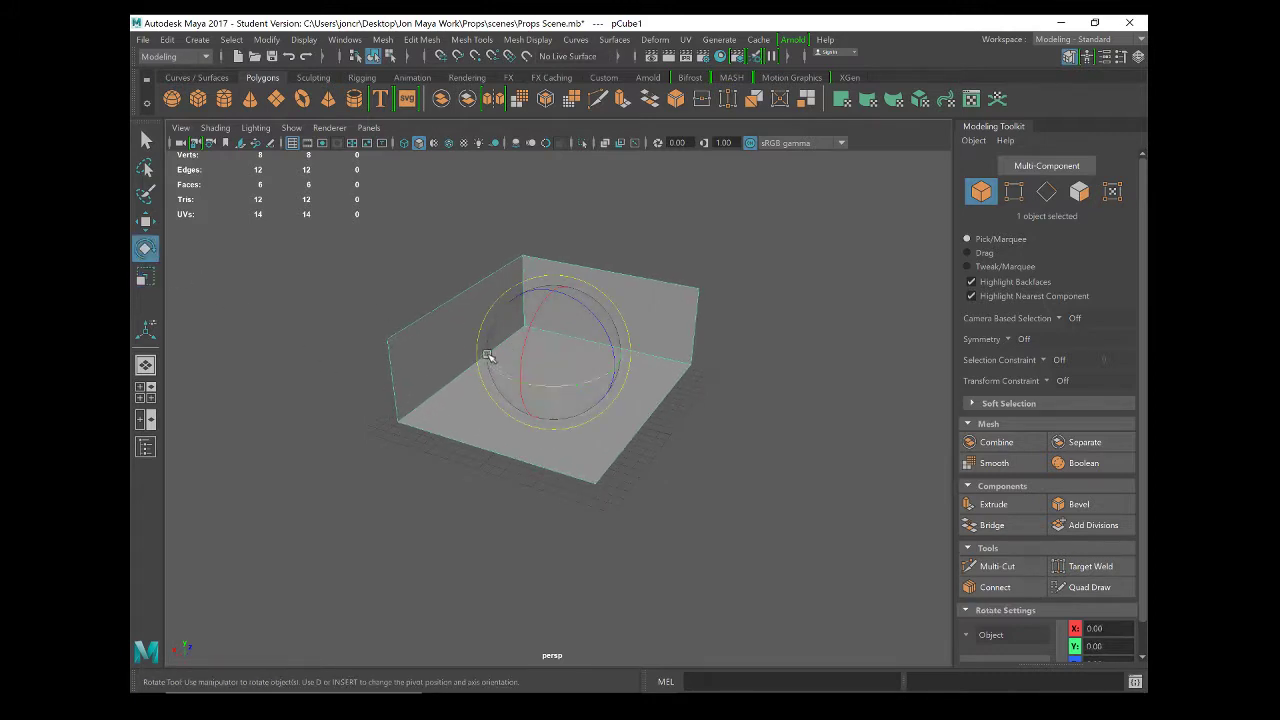
pyautogui.press('w')
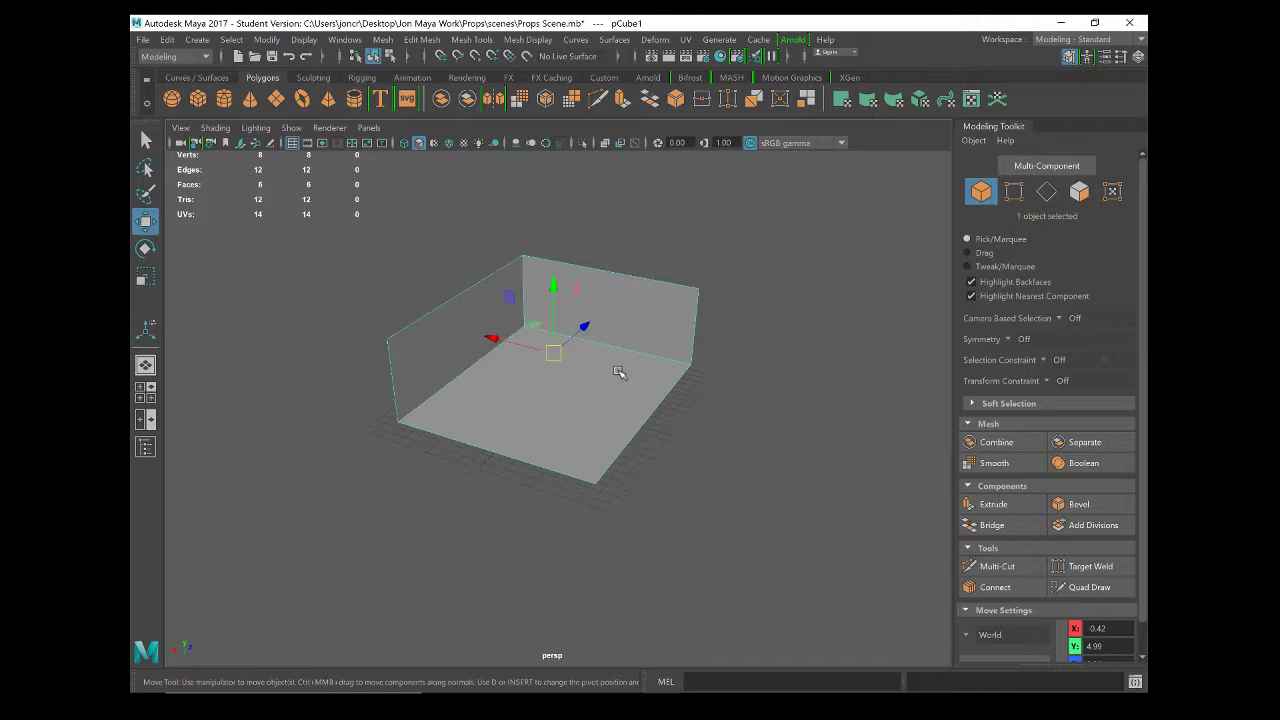
pyautogui.scroll(2, 600, 372)
# - Offset the room's pivot to the side of the box in pivot edit mode (D)
pyautogui.keyDown('alt'); pyautogui.moveTo(509, 377); pyautogui.dragTo(486, 364); pyautogui.keyUp('alt')
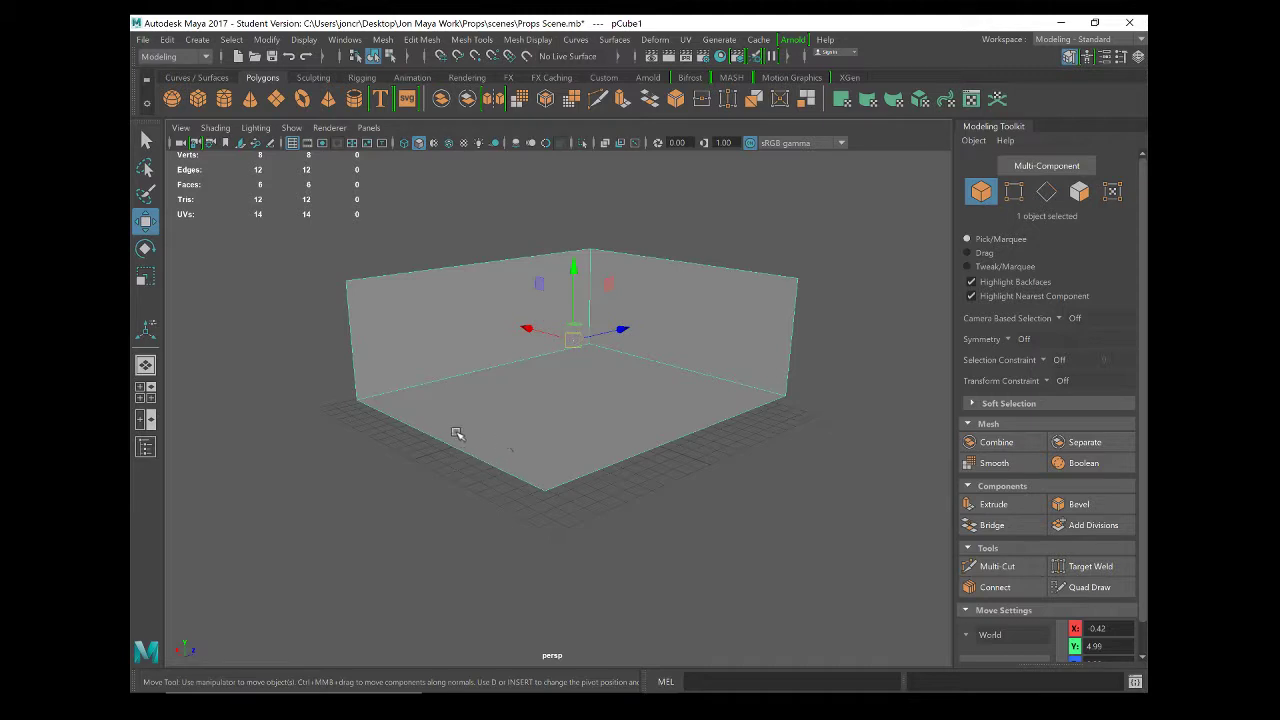
pyautogui.scroll(2, 533, 410)
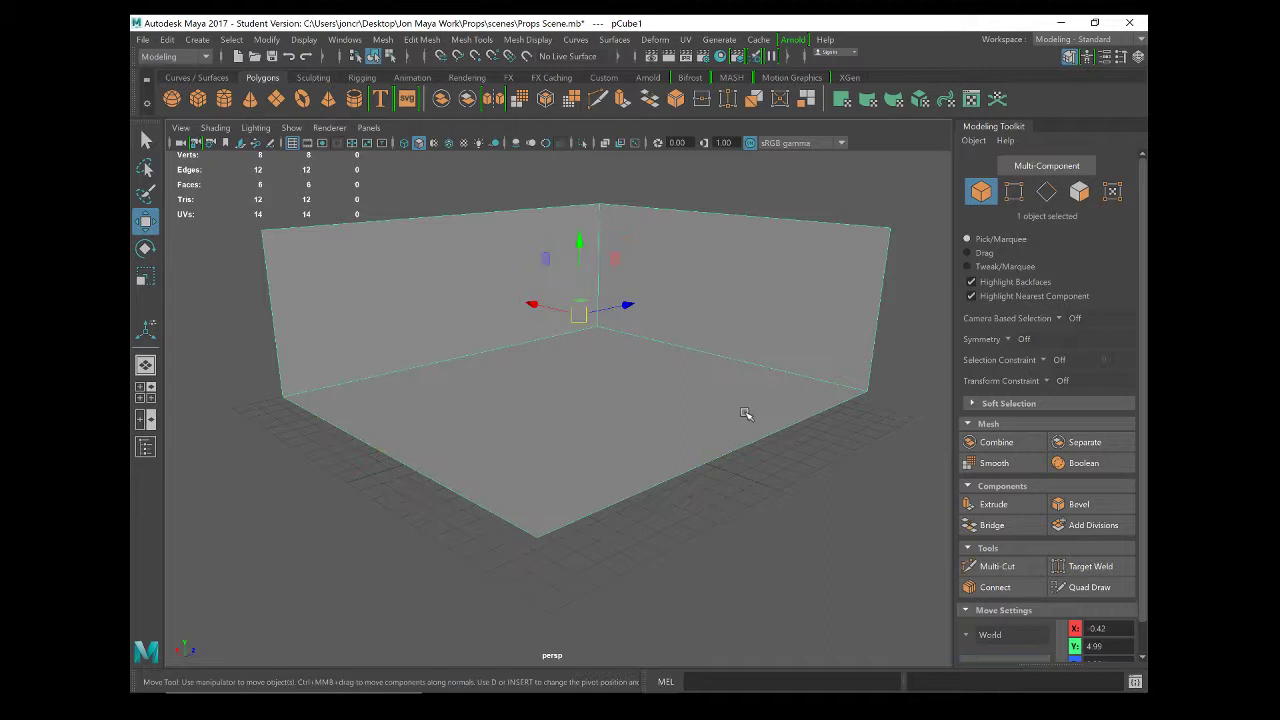
pyautogui.press('d')
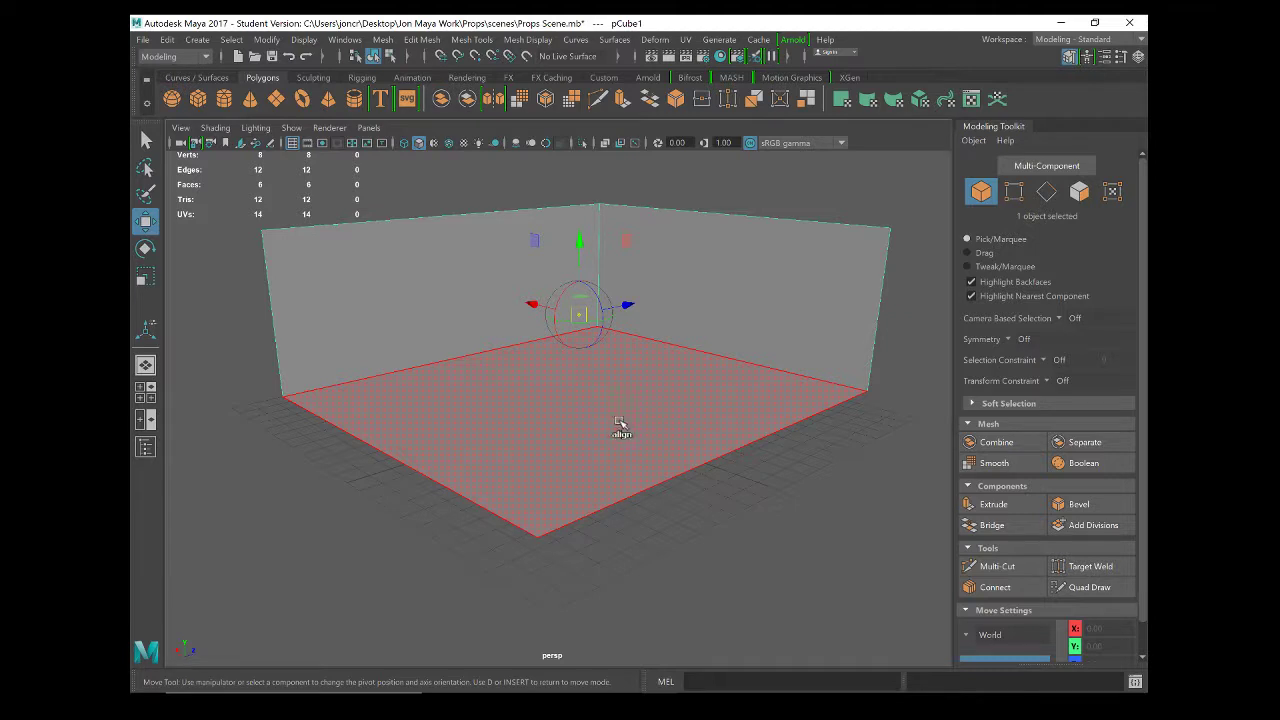
pyautogui.press('d')
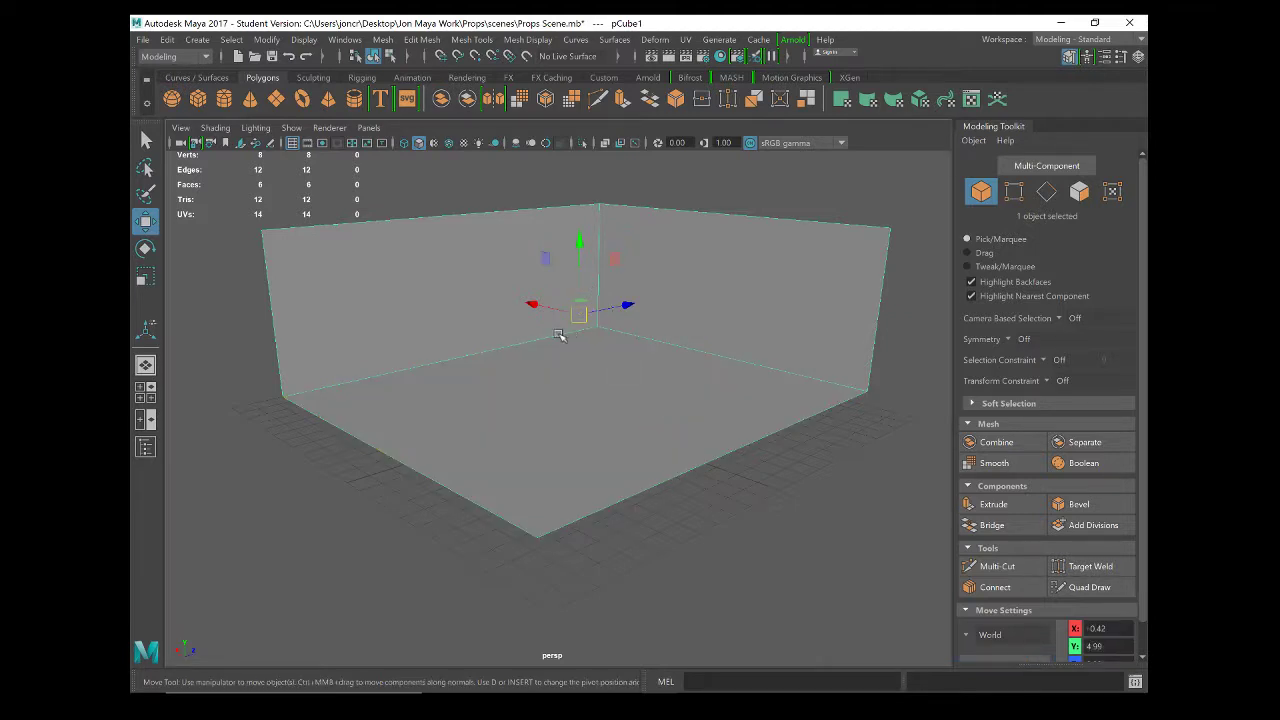
pyautogui.scroll(-3, 562, 338)
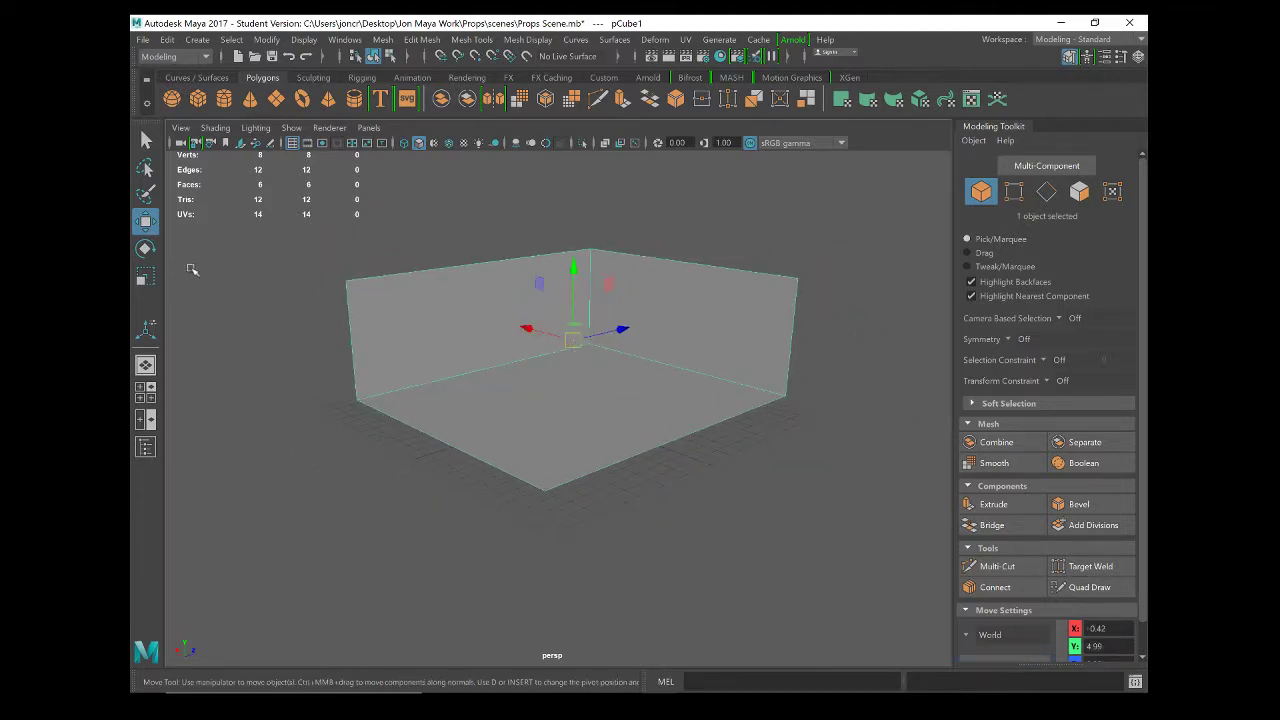
# - Rotate the room about its vertical axis to roughly -38.8° in Y
pyautogui.click(145, 248)
pyautogui.moveTo(590, 362); pyautogui.dragTo(842, 436)
pyautogui.press('w')
pyautogui.click(578, 345)
pyautogui.press('e')
pyautogui.scroll(-2, 846, 575)
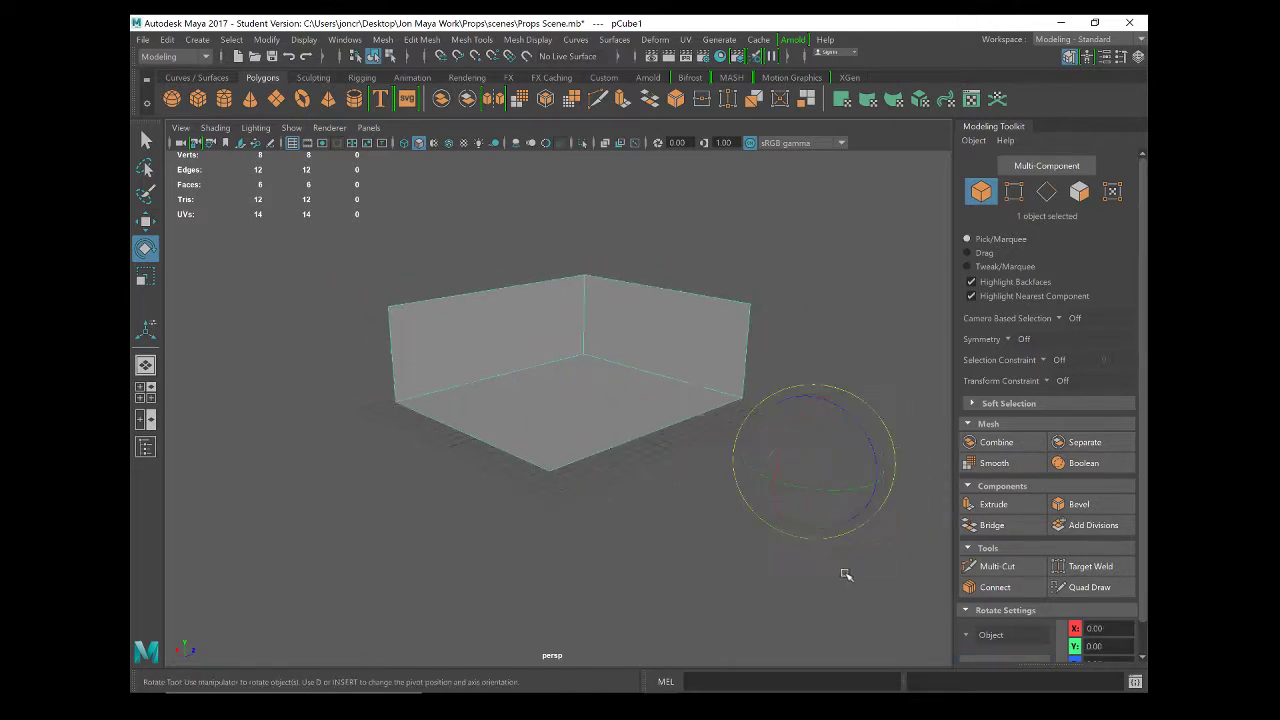
pyautogui.moveTo(790, 482); pyautogui.dragTo(736, 541)
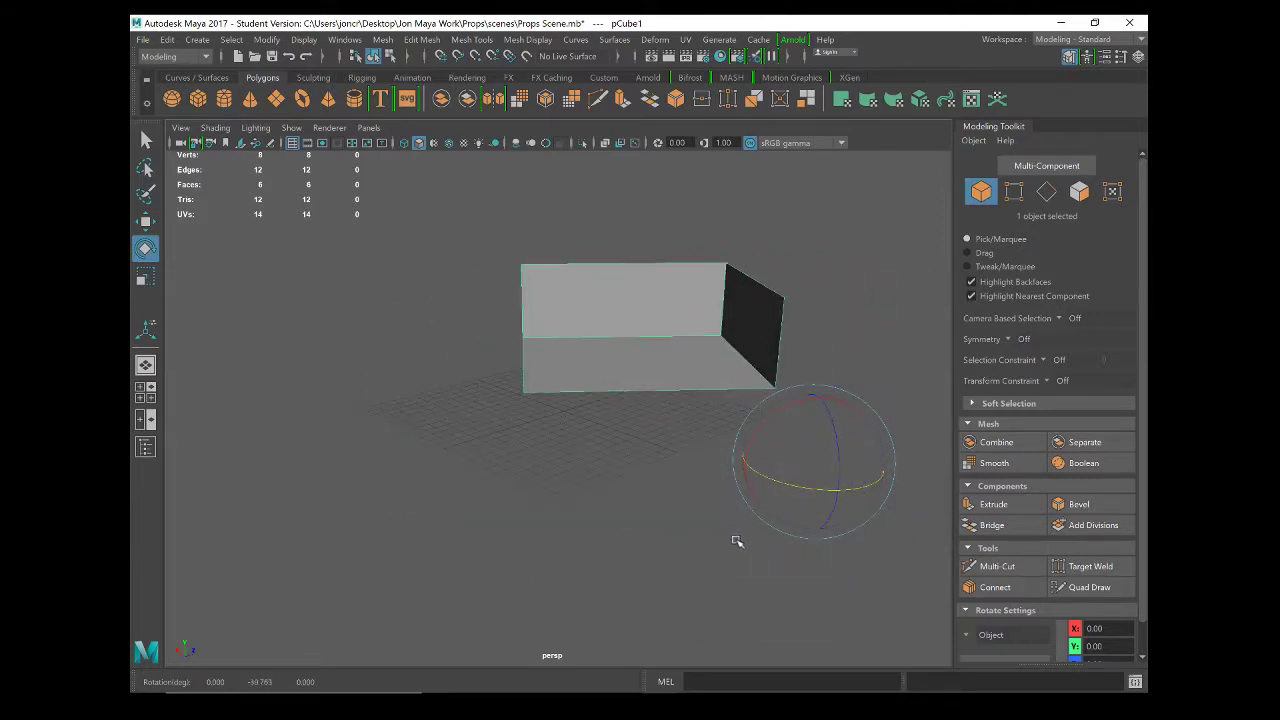
pyautogui.press('f')
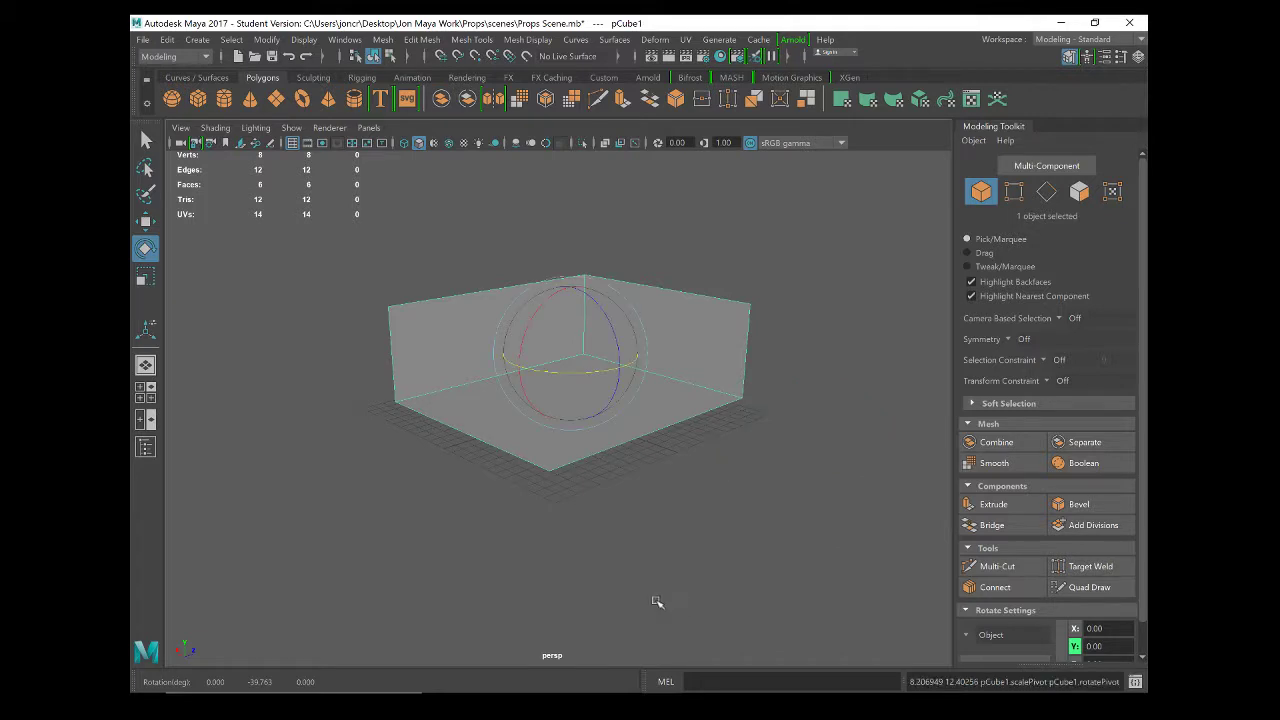
pyautogui.press('w')
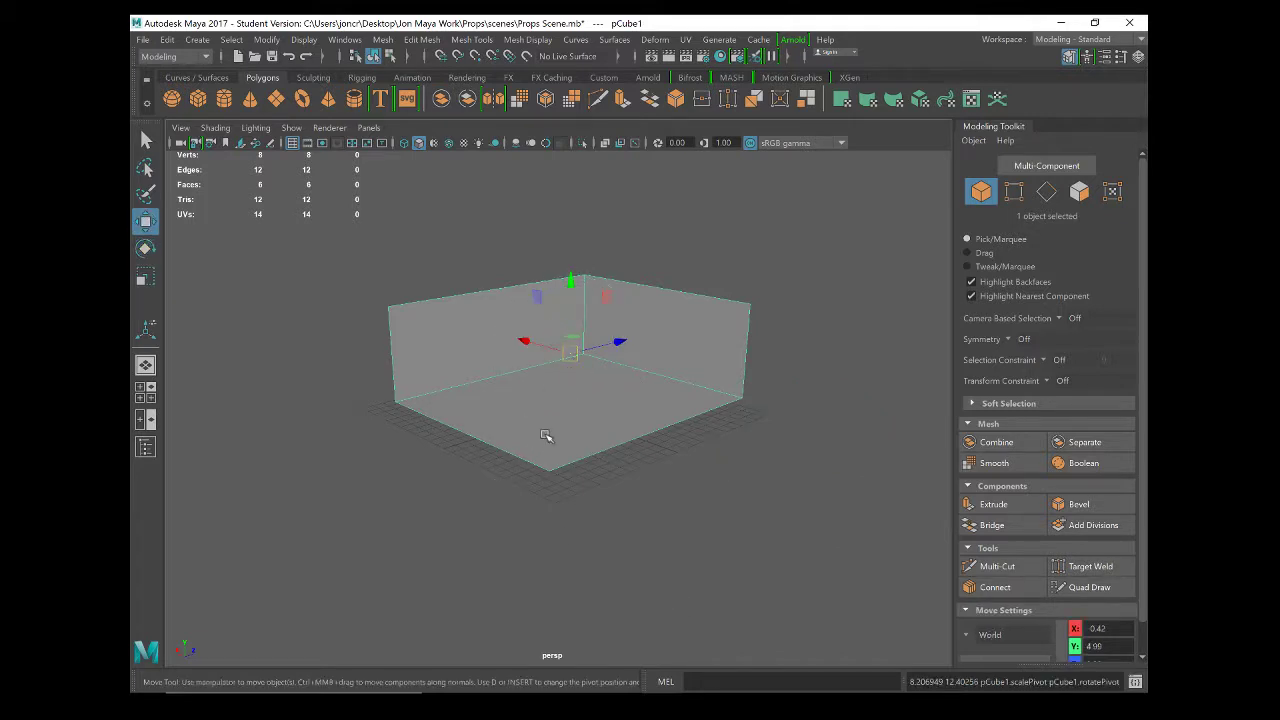
pyautogui.scroll(3, 545, 435)
pyautogui.keyDown('alt'); pyautogui.moveTo(549, 434); pyautogui.dragTo(560, 463); pyautogui.keyUp('alt')
pyautogui.keyDown('alt'); pyautogui.moveTo(557, 417); pyautogui.dragTo(548, 418); pyautogui.keyUp('alt')
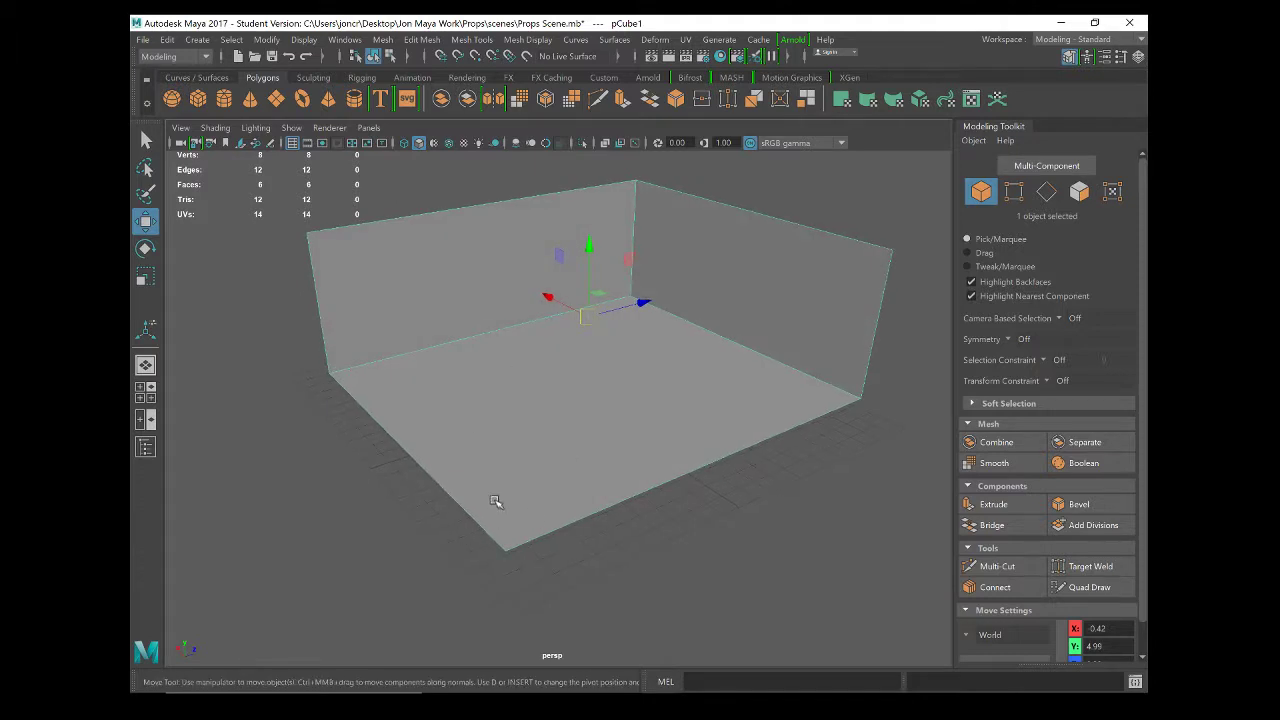
pyautogui.keyDown('alt'); pyautogui.moveTo(481, 530); pyautogui.dragTo(452, 516); pyautogui.keyUp('alt')
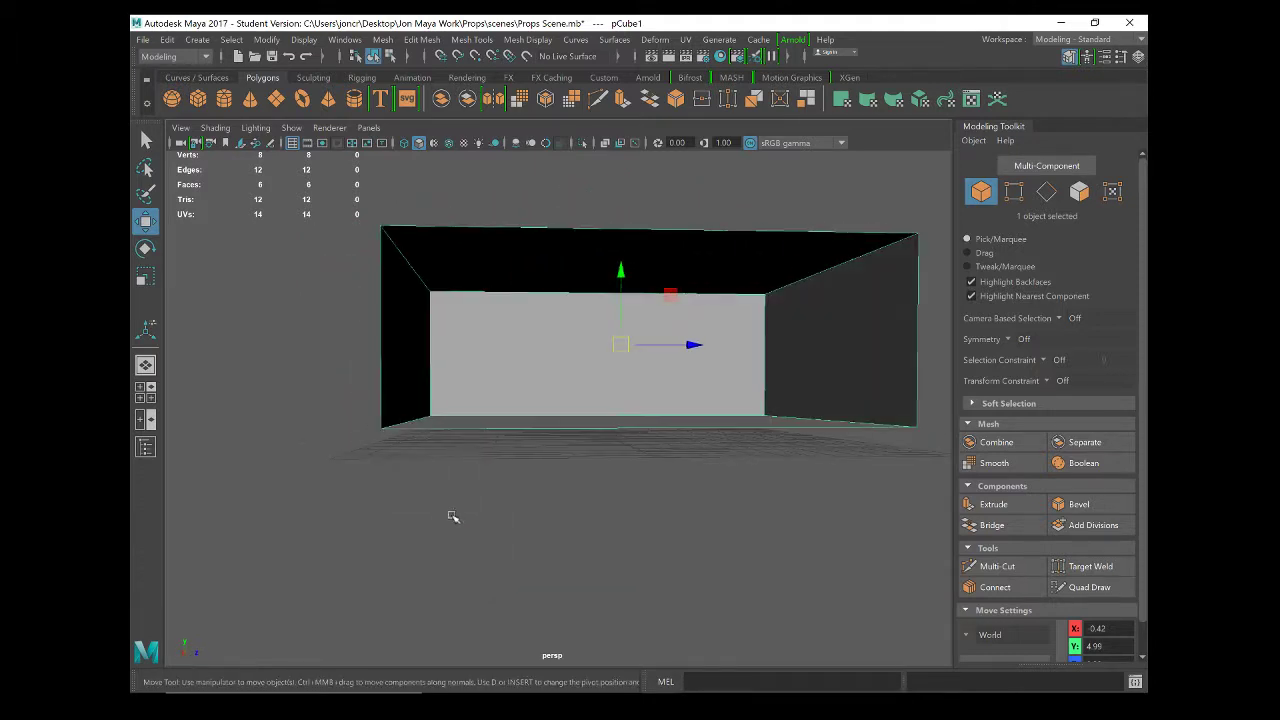
pyautogui.moveTo(622, 270)
pyautogui.mouseDown()
pyautogui.moveTo(623, 303)
pyautogui.moveTo(620, 260)
pyautogui.moveTo(609, 303)
pyautogui.moveTo(617, 255)
pyautogui.mouseUp()
pyautogui.keyDown('alt'); pyautogui.moveTo(509, 385); pyautogui.dragTo(546, 385); pyautogui.keyUp('alt')
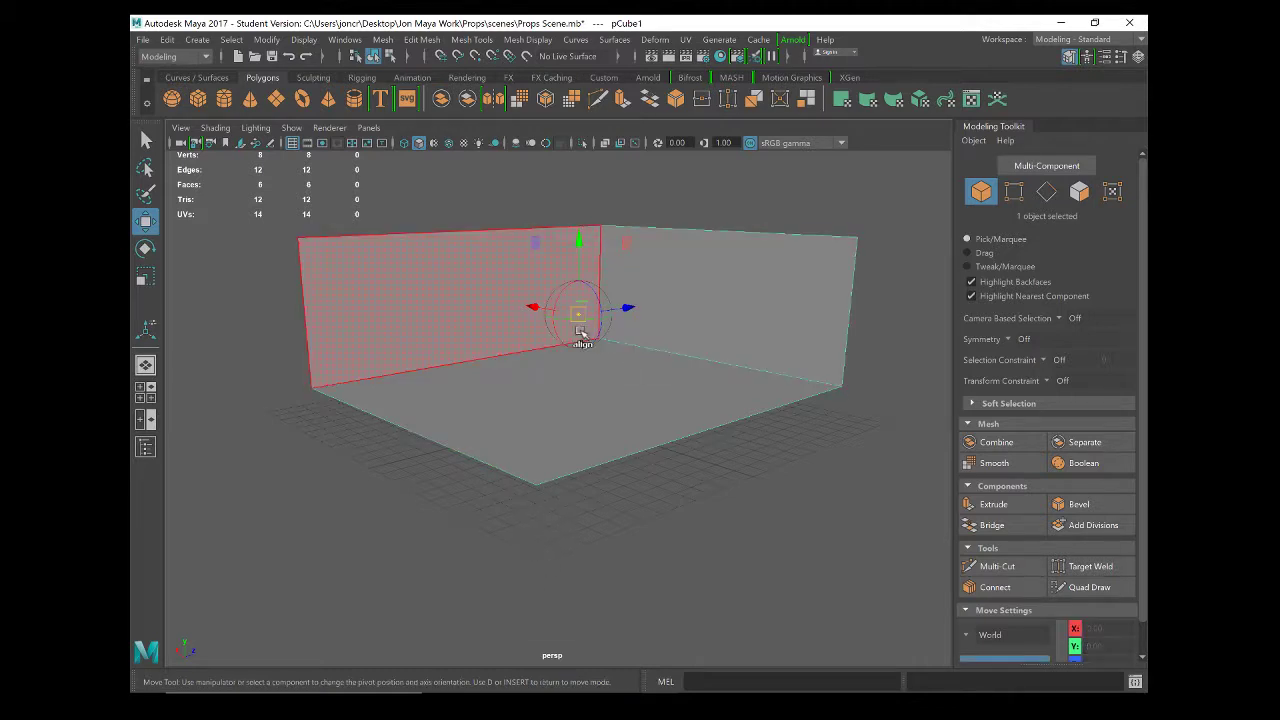
# - Move the room mesh's pivot away from its centre in pivot edit mode
pyautogui.press('d')
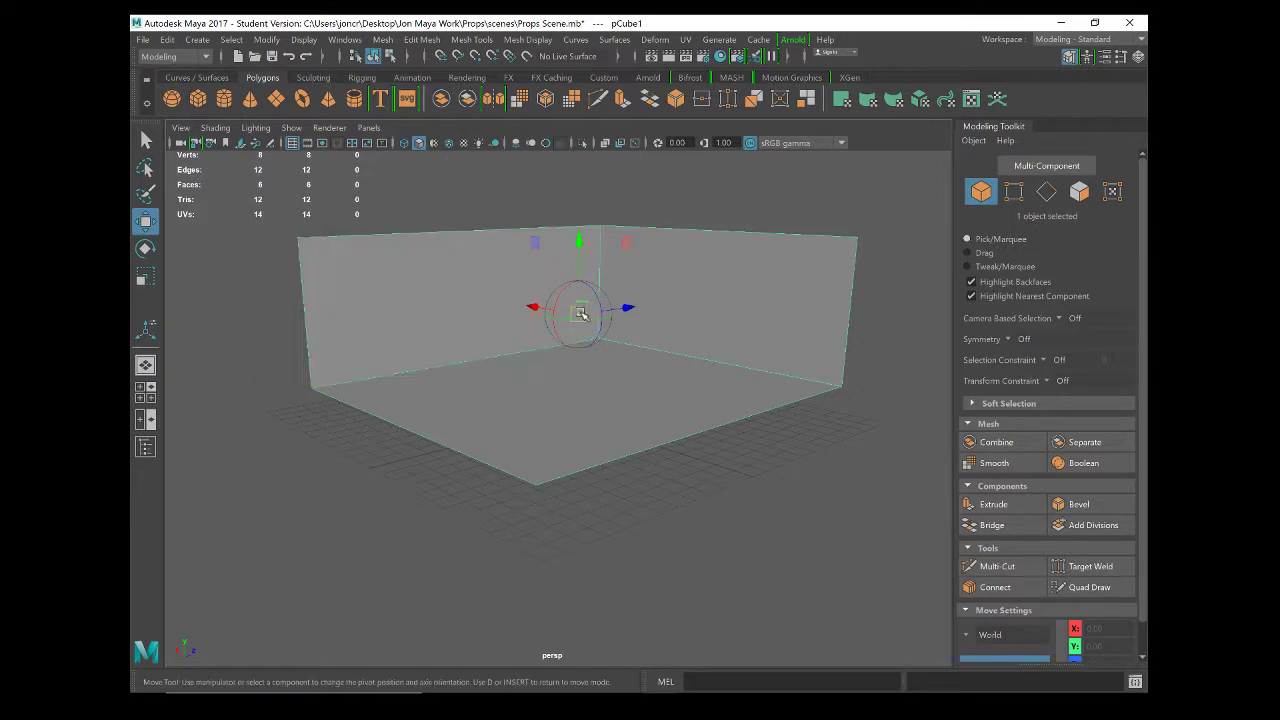
pyautogui.moveTo(578, 312); pyautogui.dragTo(586, 374)
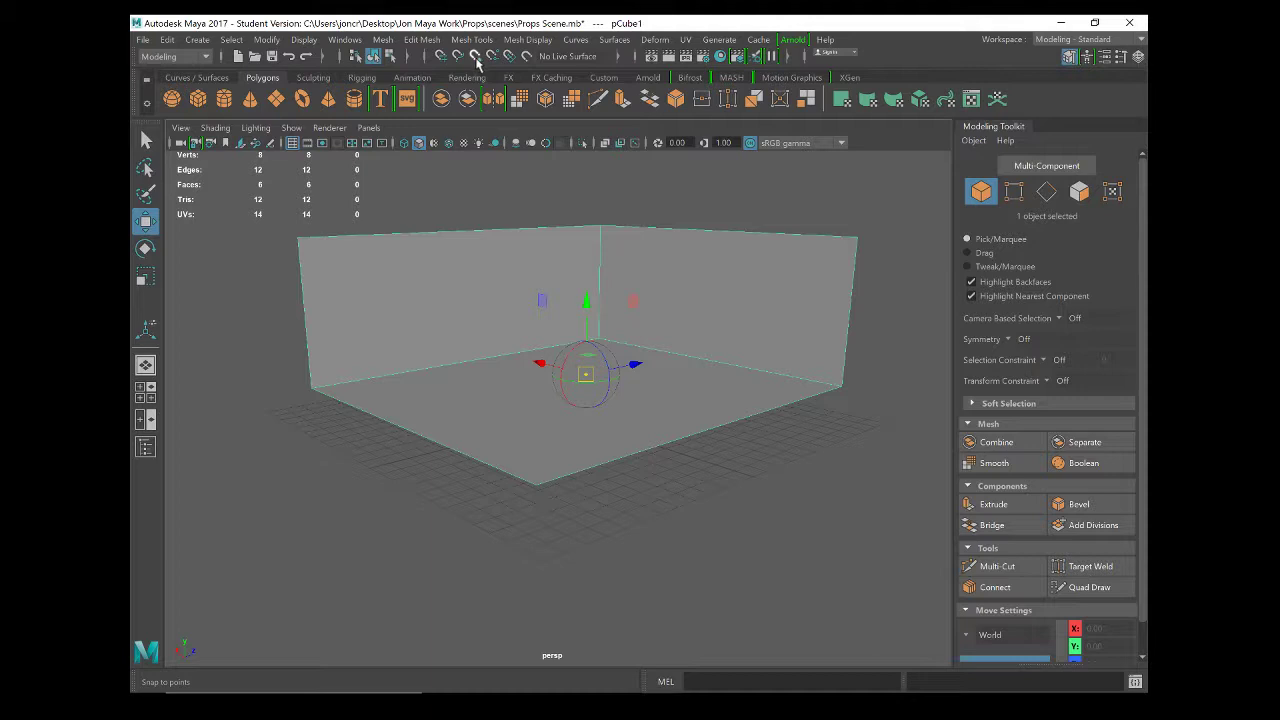
pyautogui.press('w')
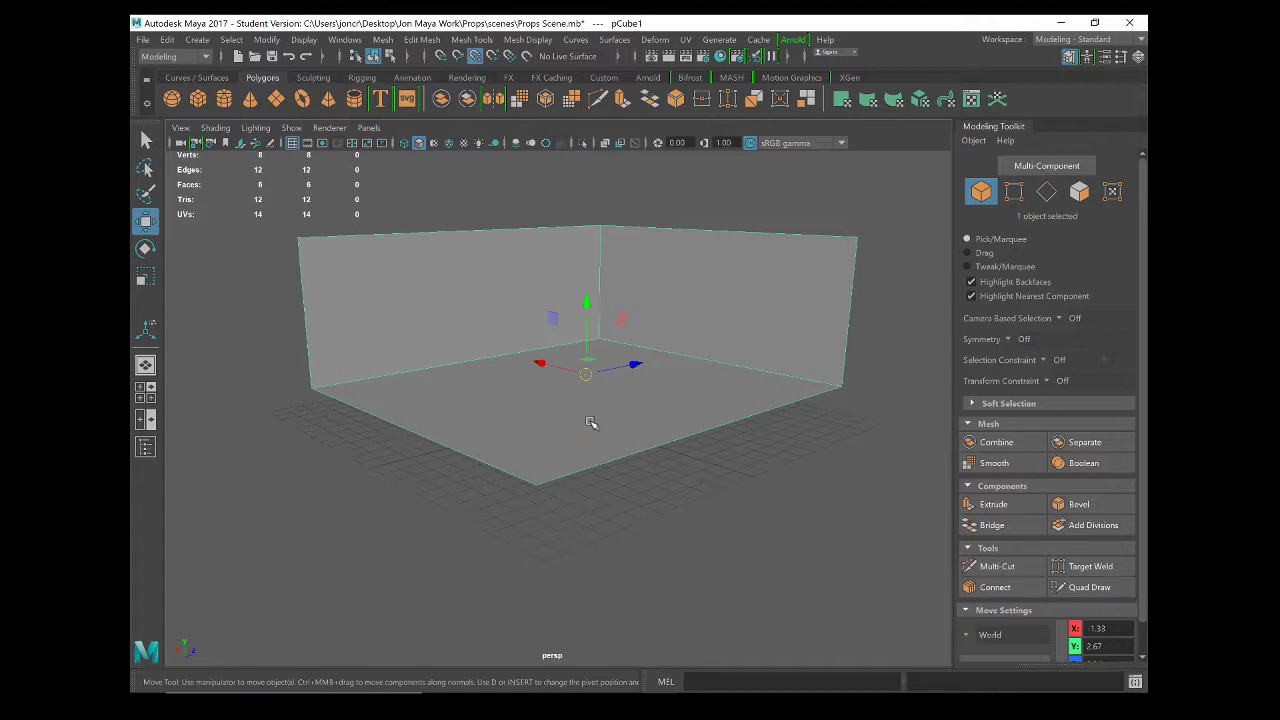
# - Snap the pivot onto the floor's outer bottom corner vertex, near X -9.87, Y 1.74
pyautogui.press('d')
pyautogui.moveTo(586, 372); pyautogui.dragTo(783, 407)
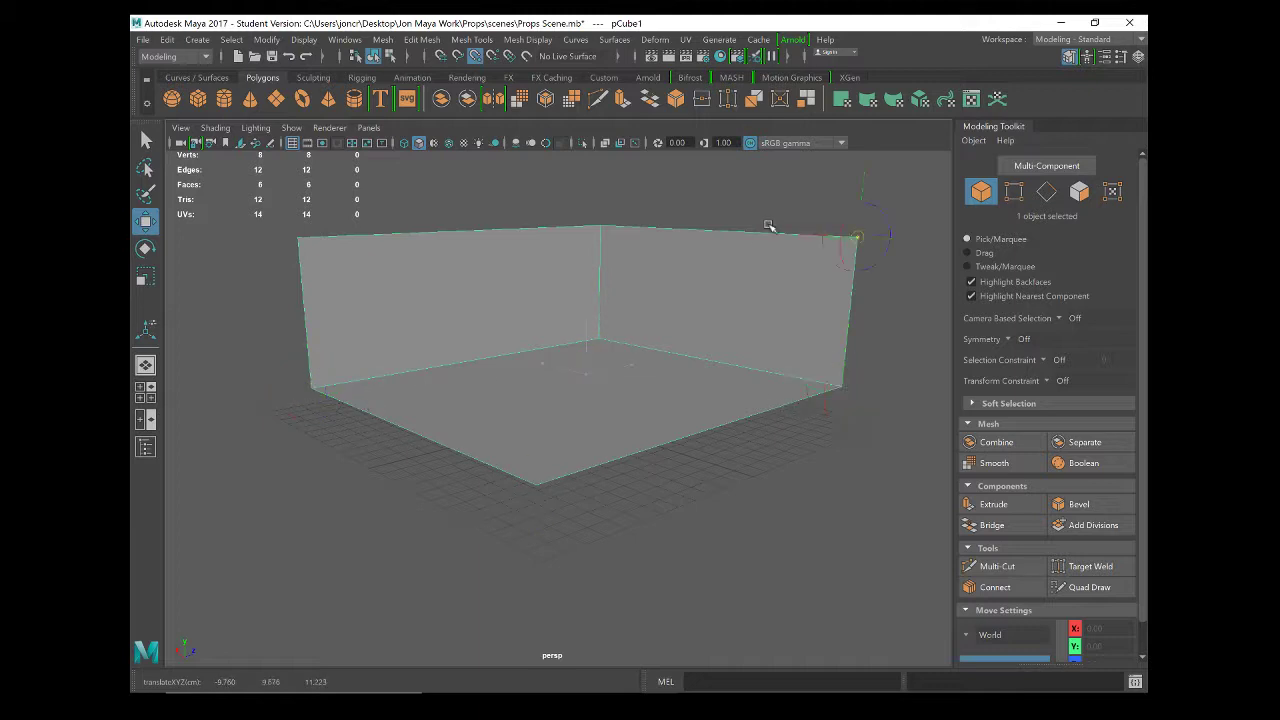
pyautogui.moveTo(768, 225); pyautogui.dragTo(866, 414)
pyautogui.moveTo(834, 272); pyautogui.dragTo(526, 520)
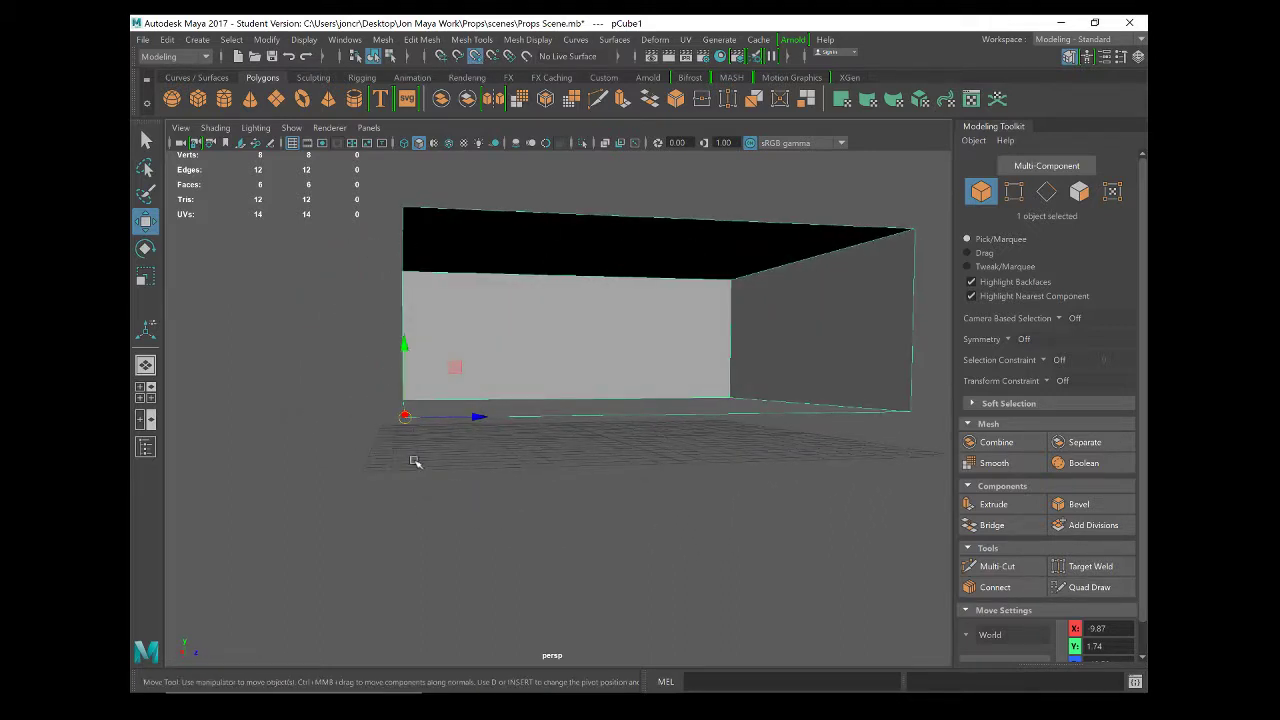
# - Swap point snapping for grid snapping and drop the room's corner to Y 0.00
pyautogui.click(475, 57)
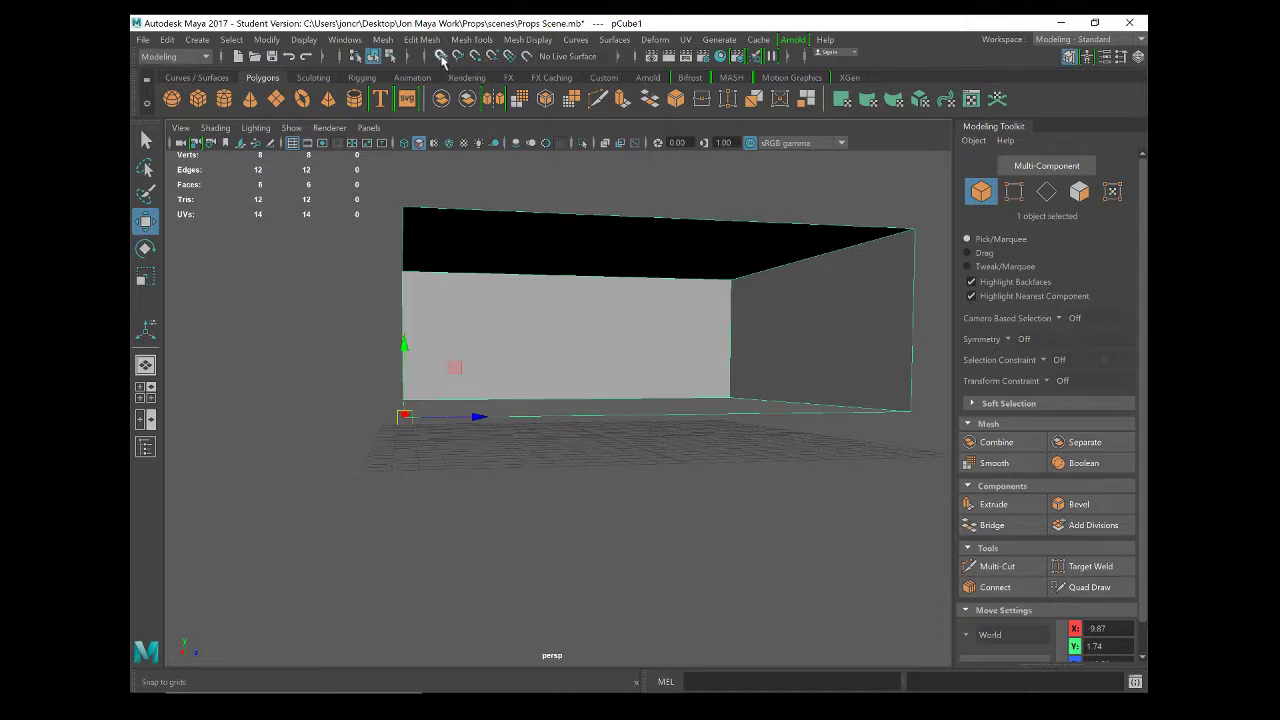
pyautogui.click(441, 57)
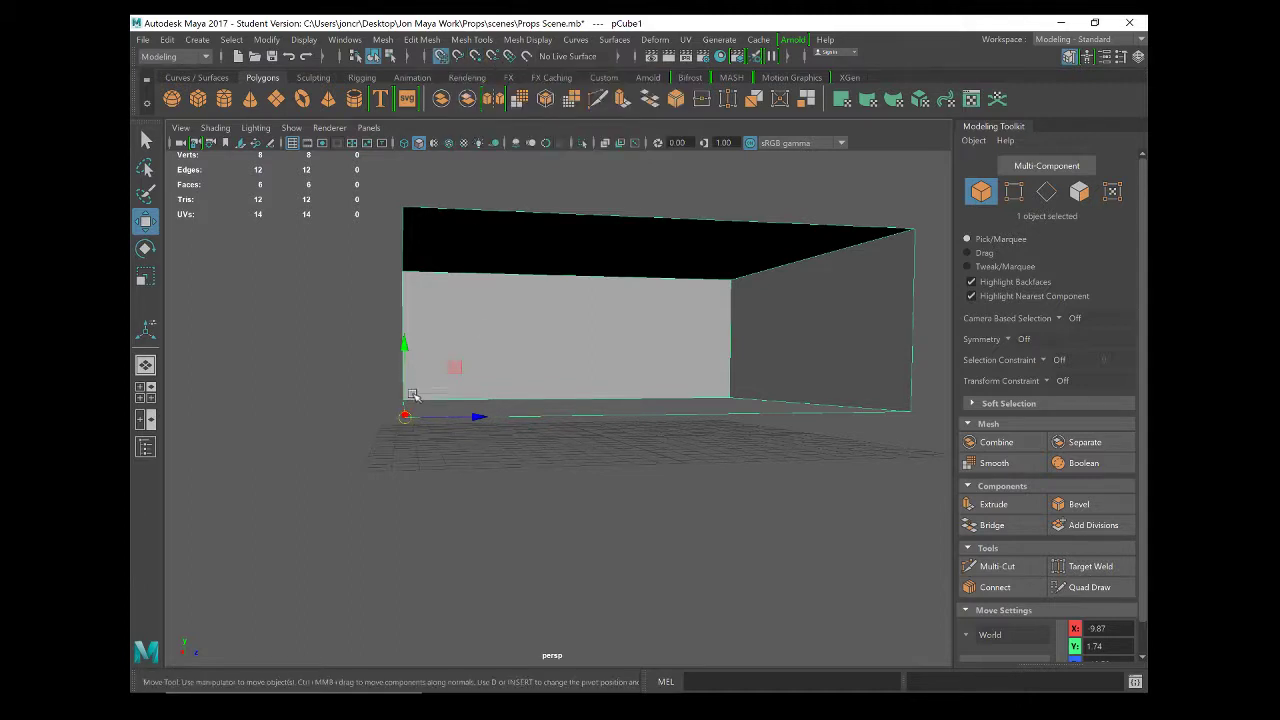
pyautogui.moveTo(402, 341); pyautogui.dragTo(405, 392)
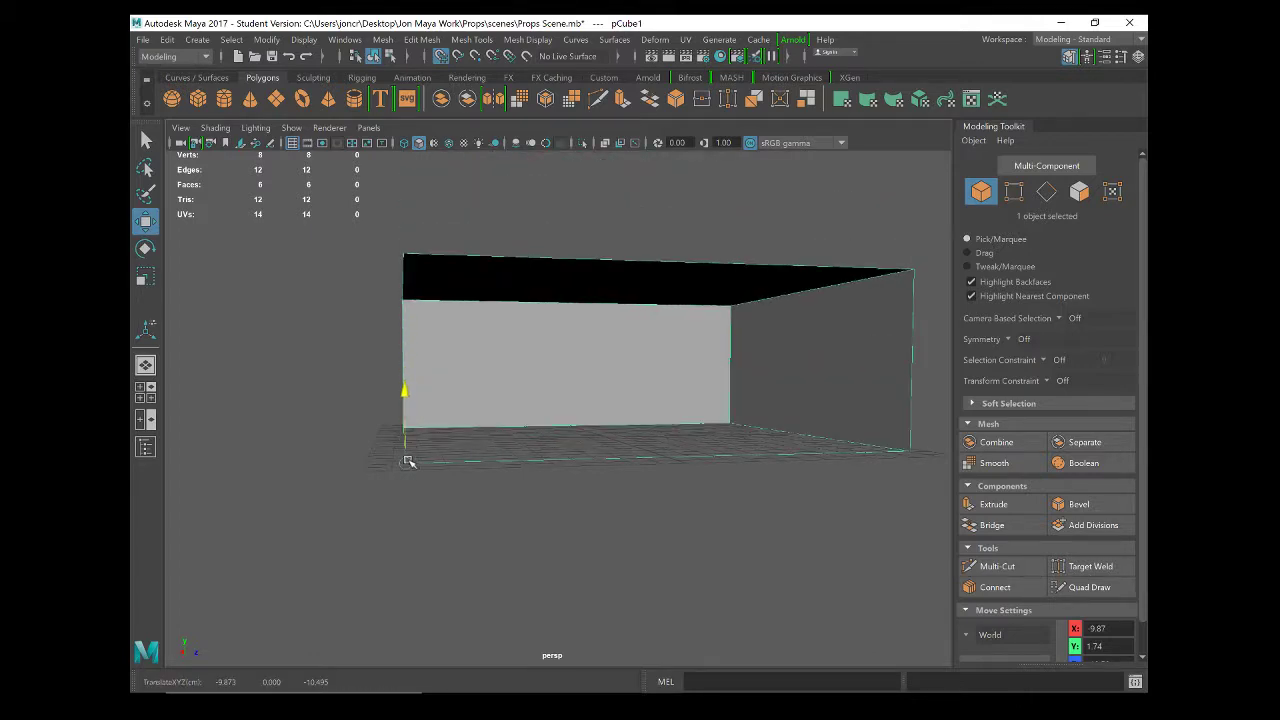
pyautogui.scroll(5, 566, 477)
pyautogui.keyDown('alt'); pyautogui.moveTo(563, 471); pyautogui.dragTo(451, 551); pyautogui.keyUp('alt')
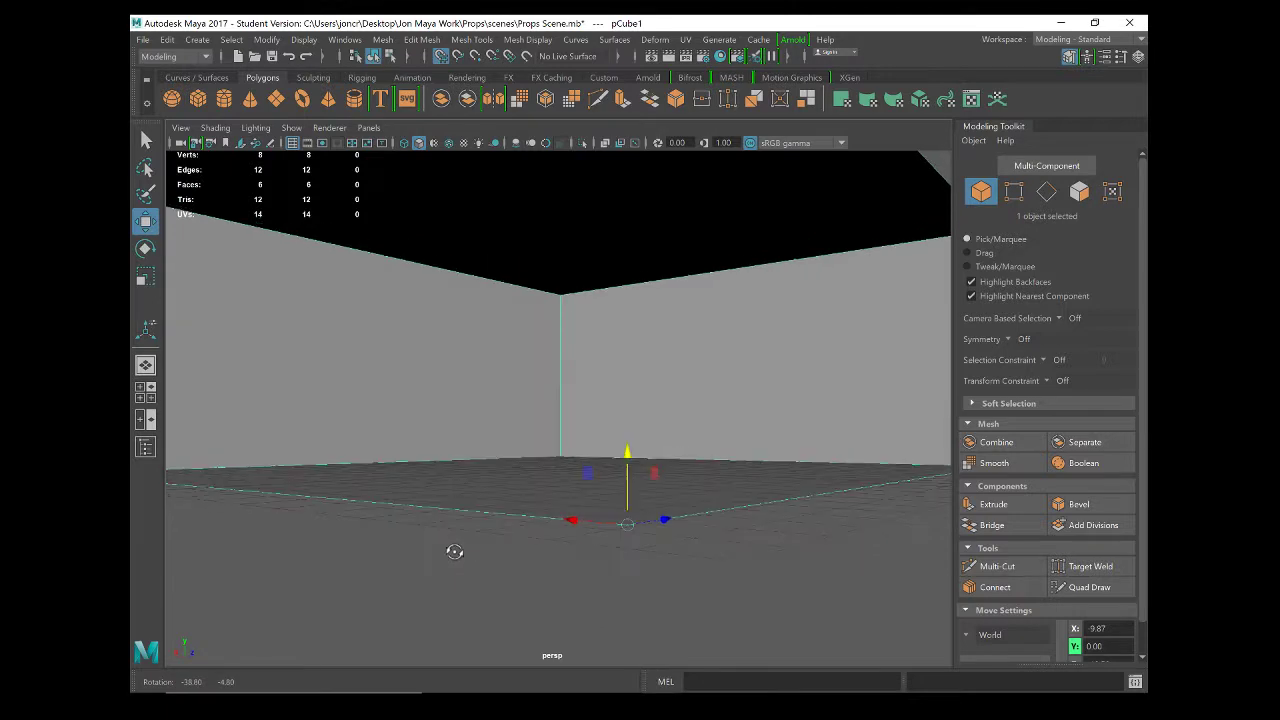
pyautogui.moveTo(627, 453); pyautogui.dragTo(626, 488)
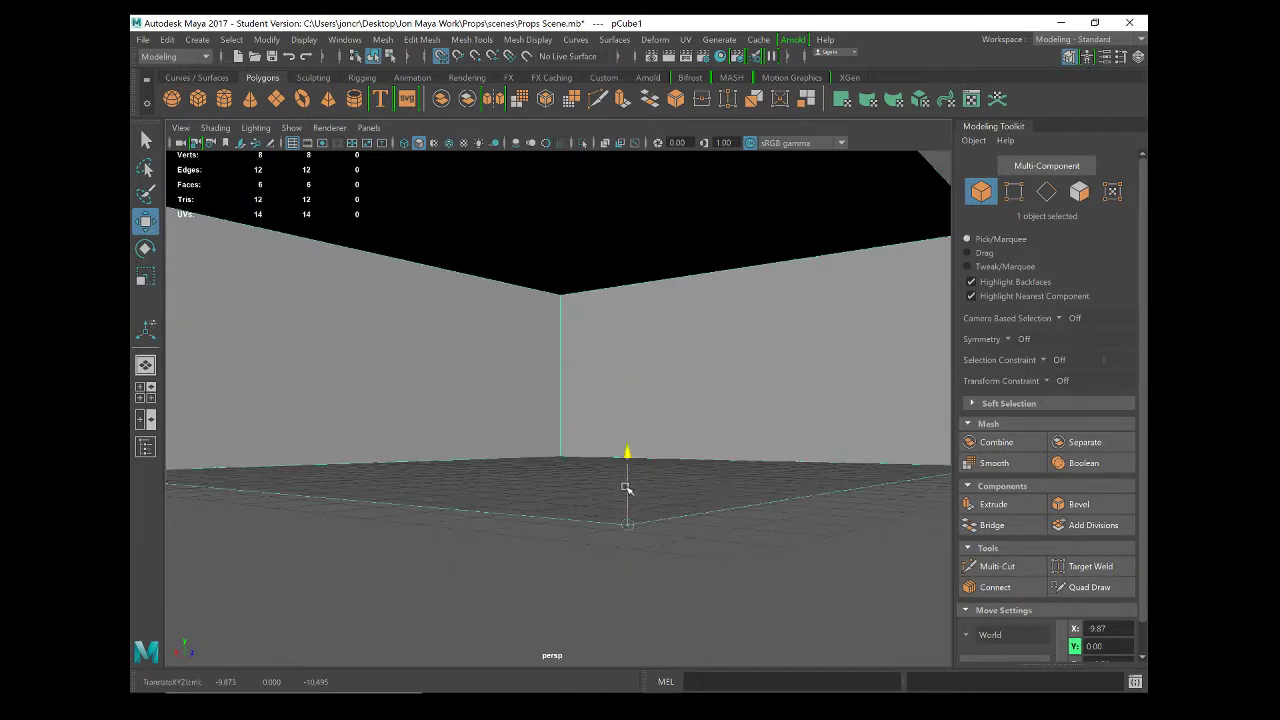
pyautogui.moveTo(630, 543); pyautogui.dragTo(611, 499)
pyautogui.scroll(-2, 645, 462)
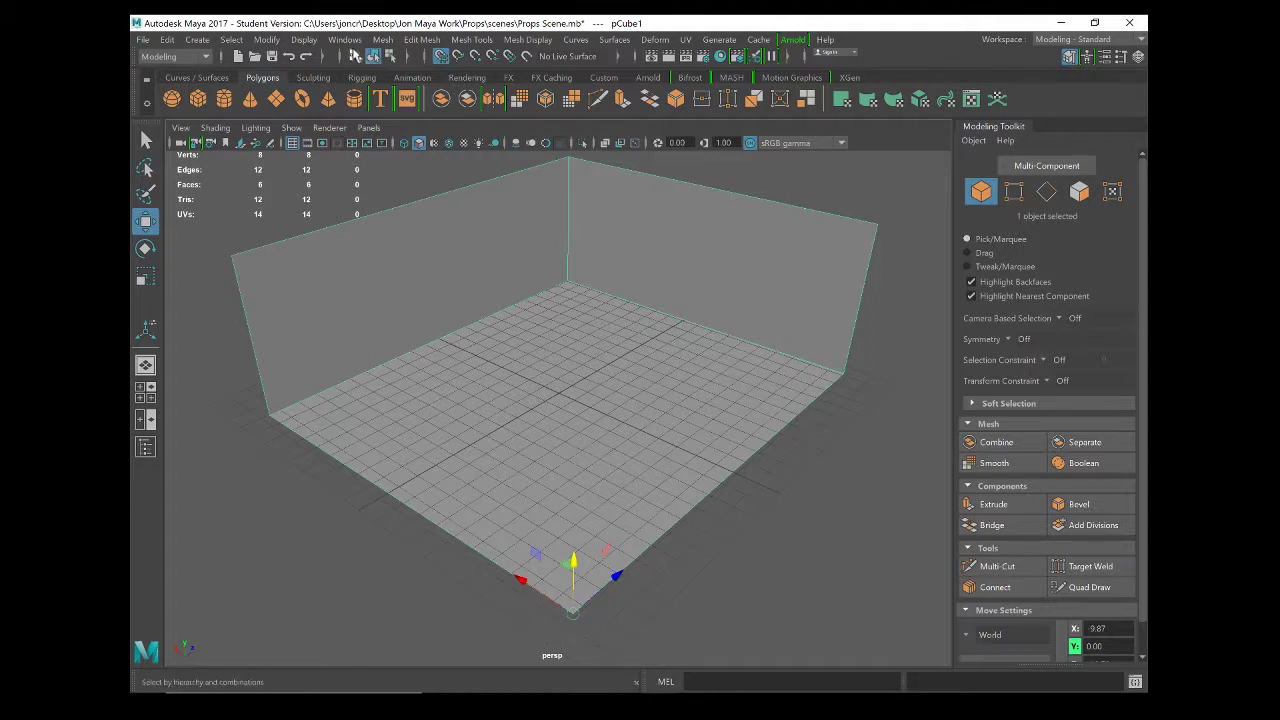
# - With pivot editing on, toggle Snap to Grids off, on, and finally off
pyautogui.press('d')
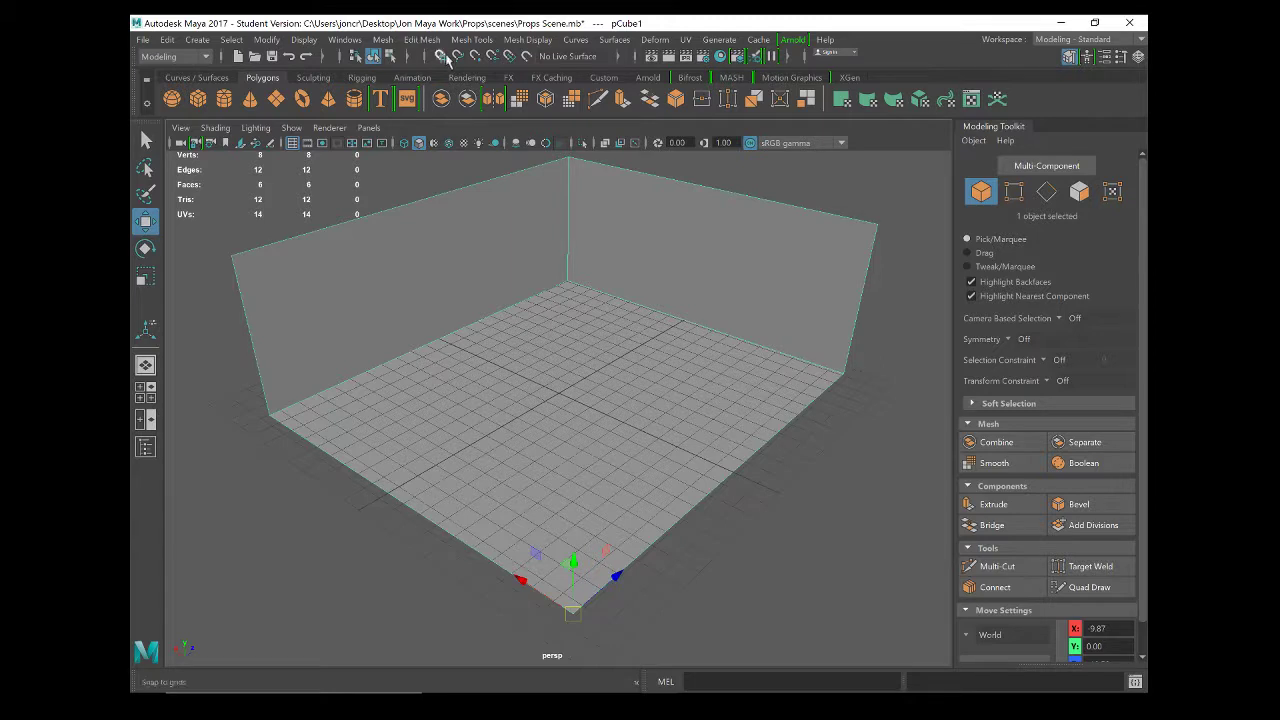
pyautogui.click(441, 57)
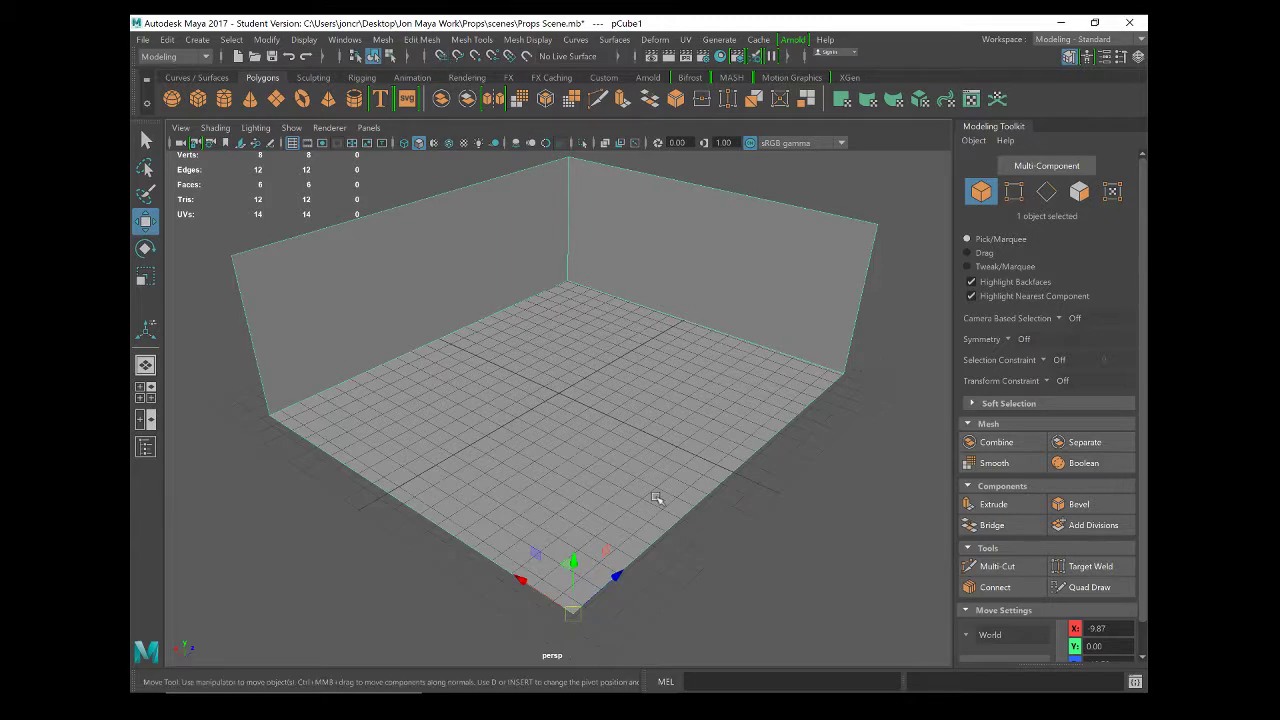
pyautogui.click(442, 58)
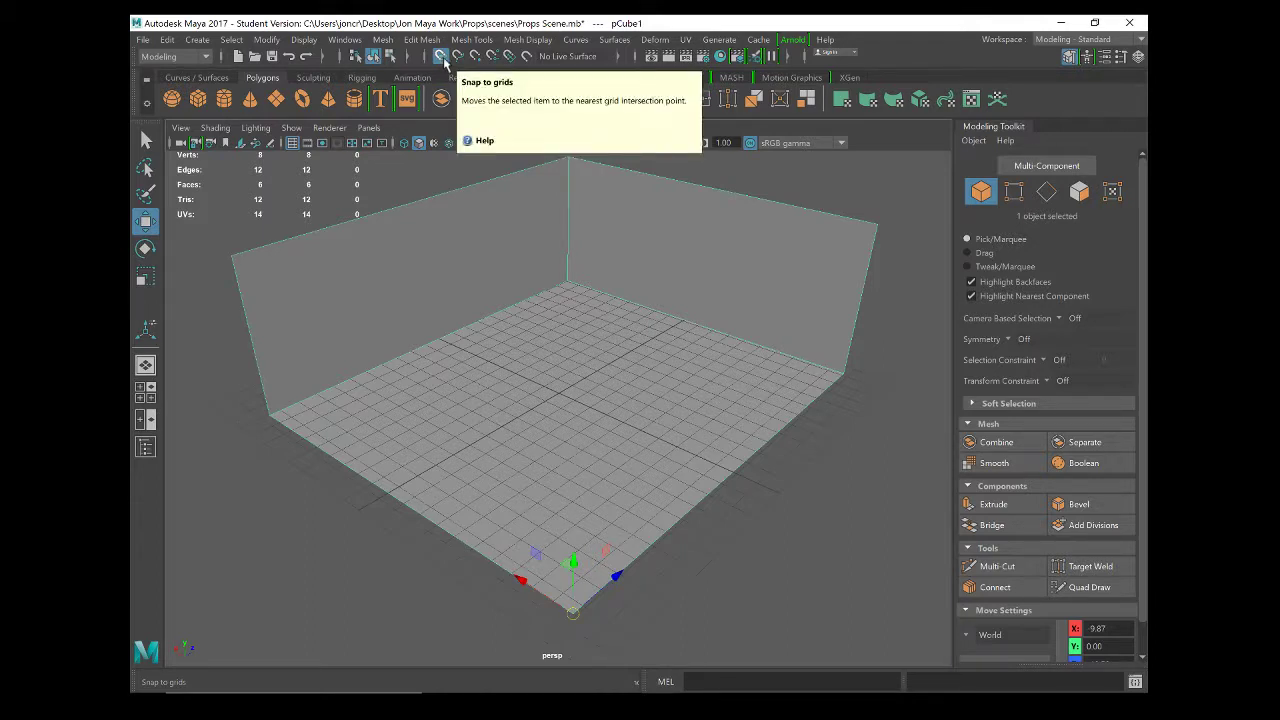
pyautogui.click(441, 57)
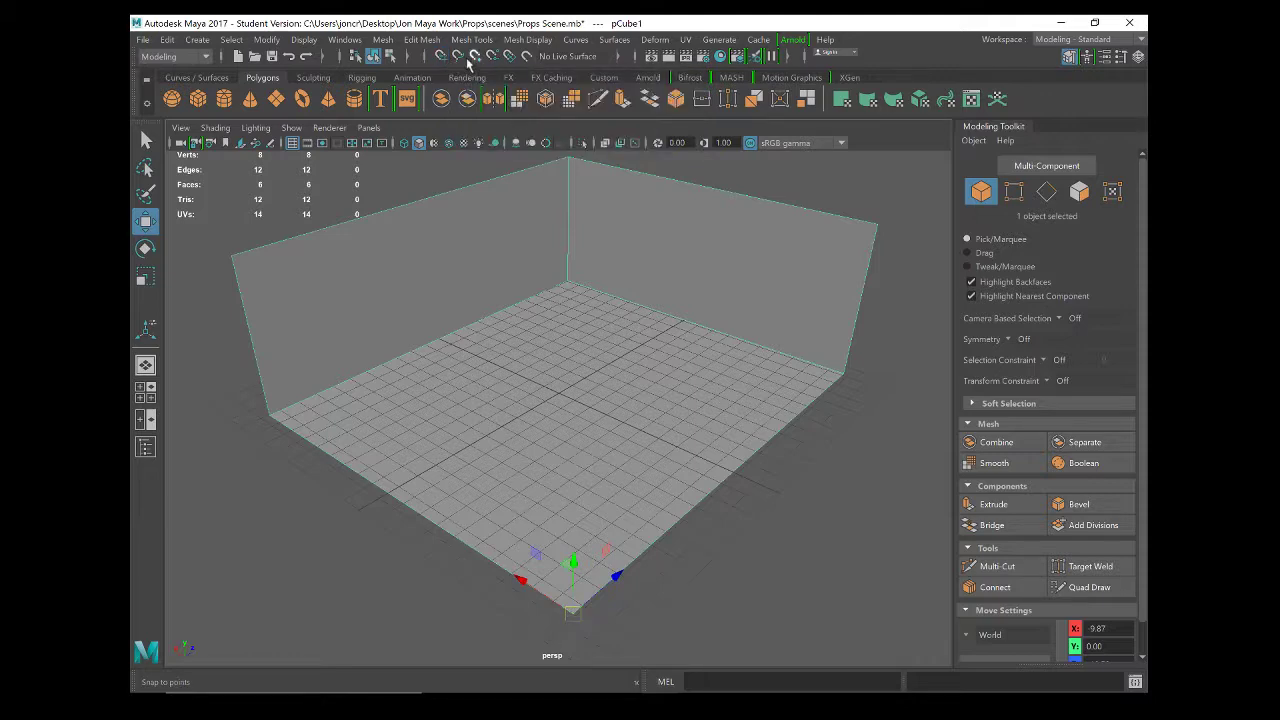